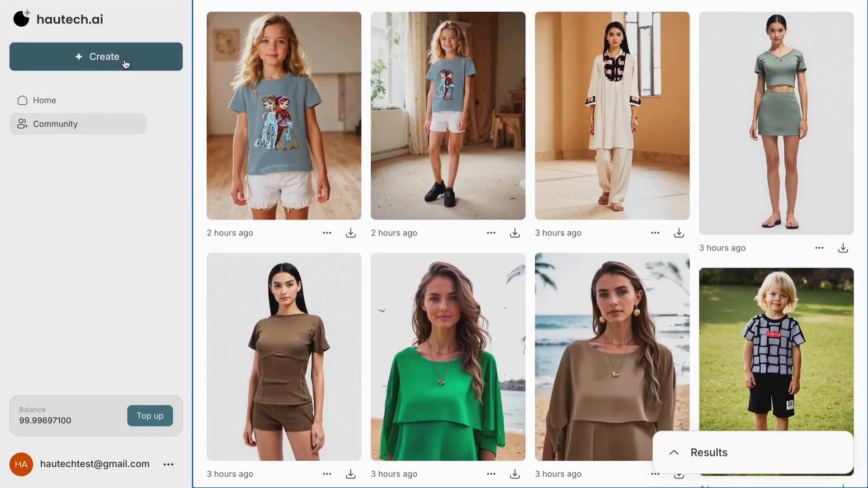
Start a new Photo creation and upload demo.webp from Downloads as the apparel image
left_click(126, 63)
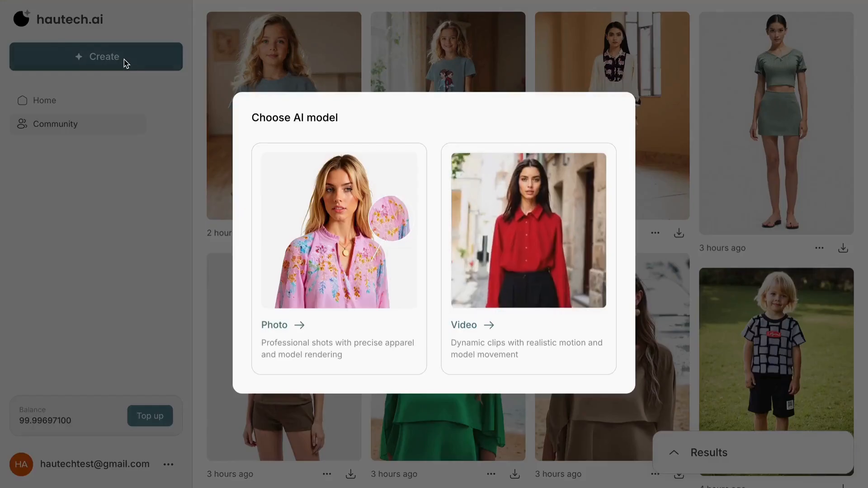
left_click(280, 196)
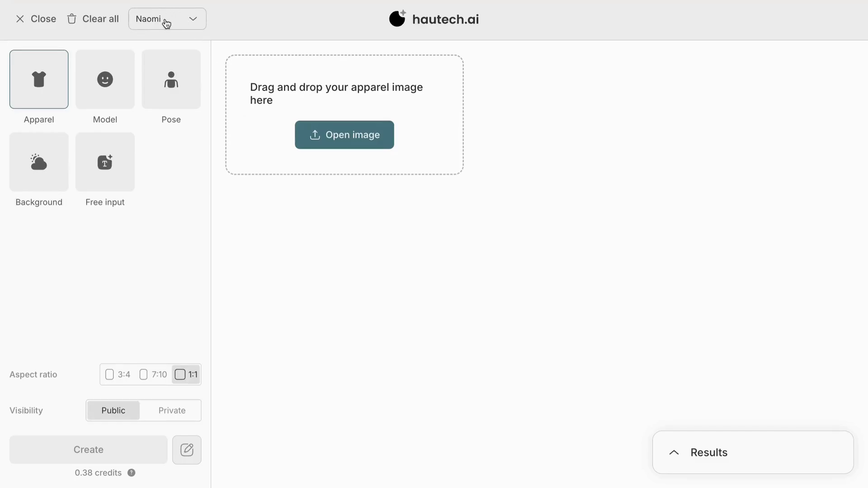
left_click(335, 135)
left_click(342, 204)
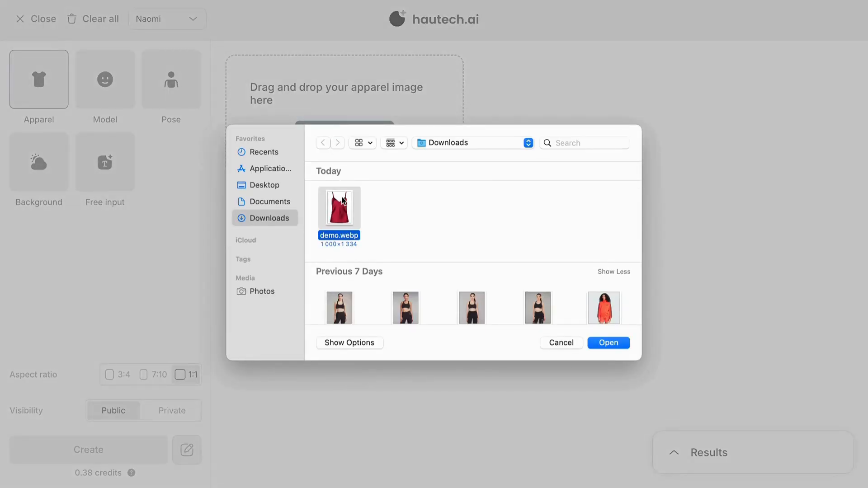
left_click(609, 343)
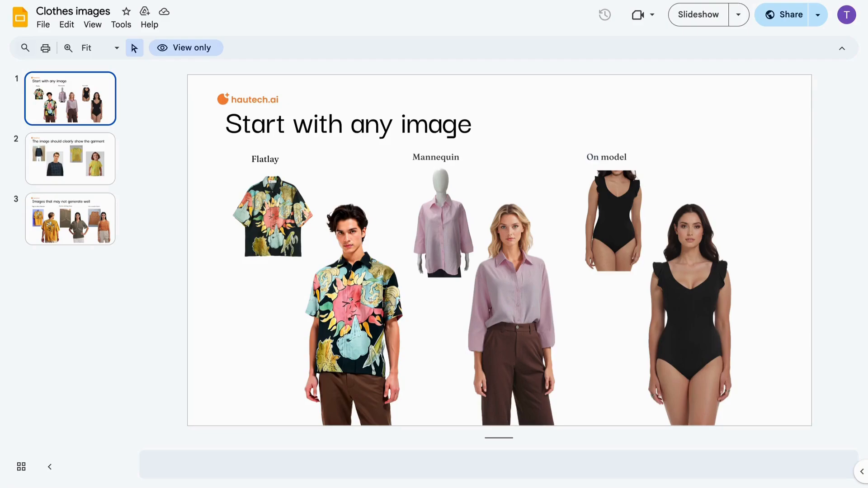
Switch to the Clothes images presentation and review its slides on which garment images work well
left_click(91, 164)
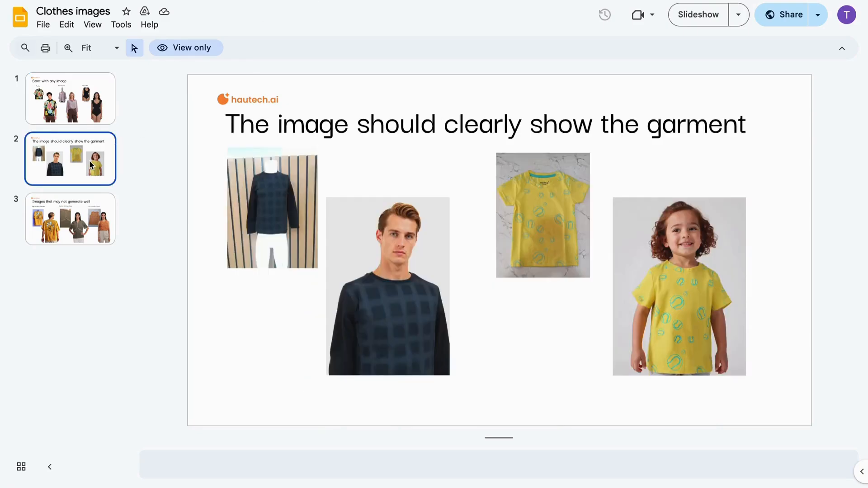
left_click(77, 221)
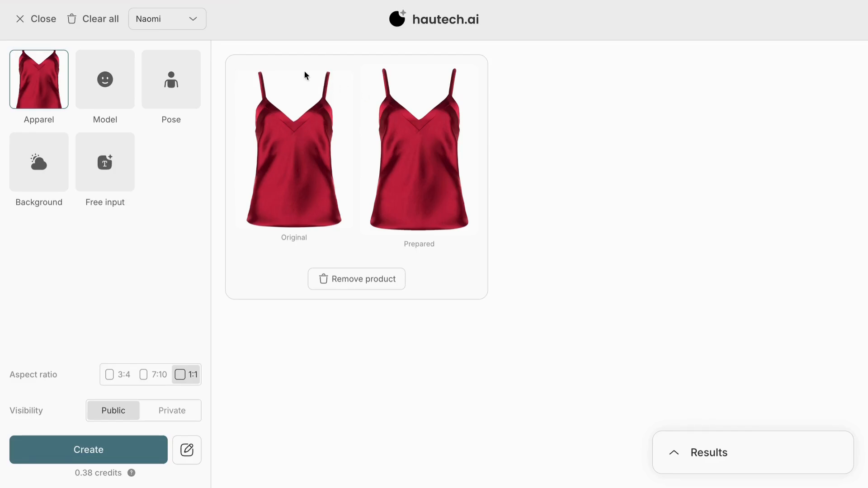
Choose the second adult female face in the Model section
left_click(109, 78)
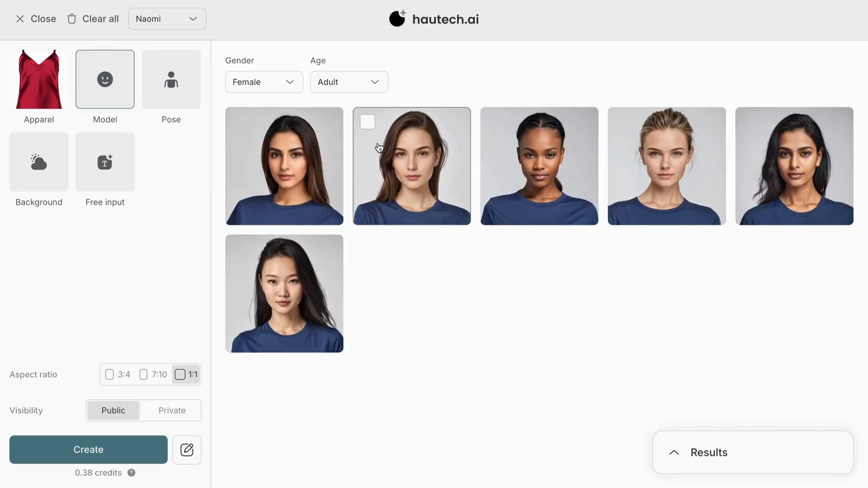
left_click(370, 81)
left_click(370, 82)
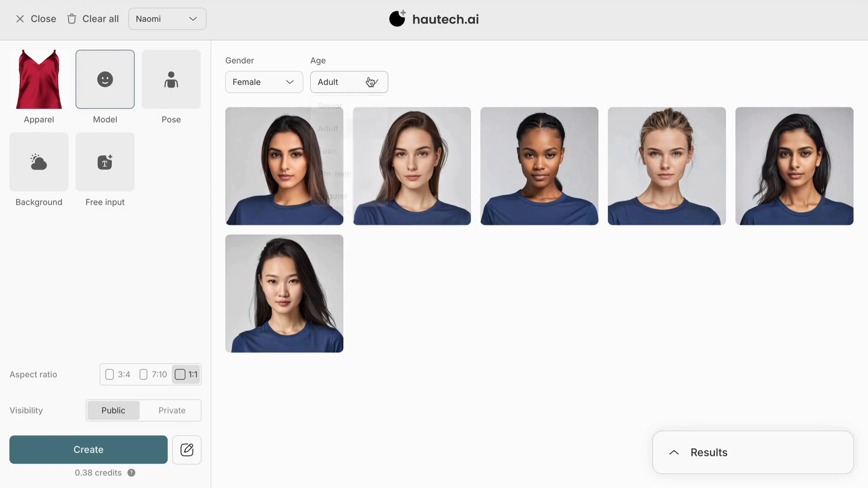
left_click(288, 83)
left_click(295, 83)
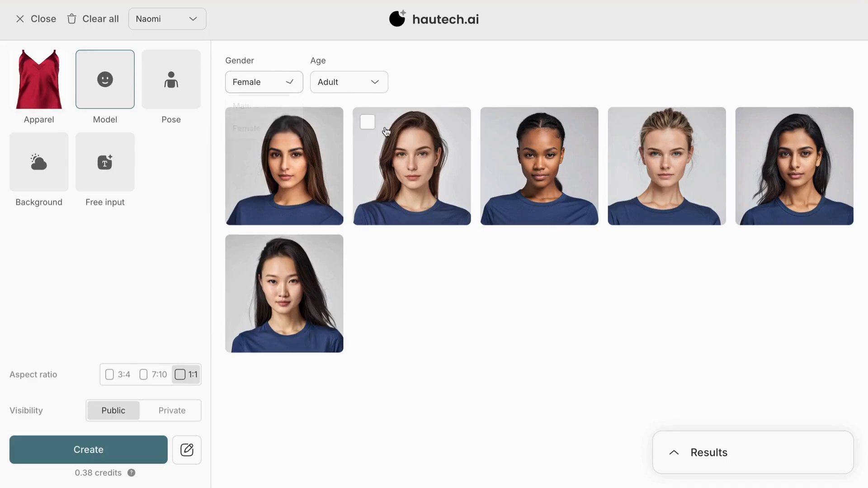
left_click(409, 150)
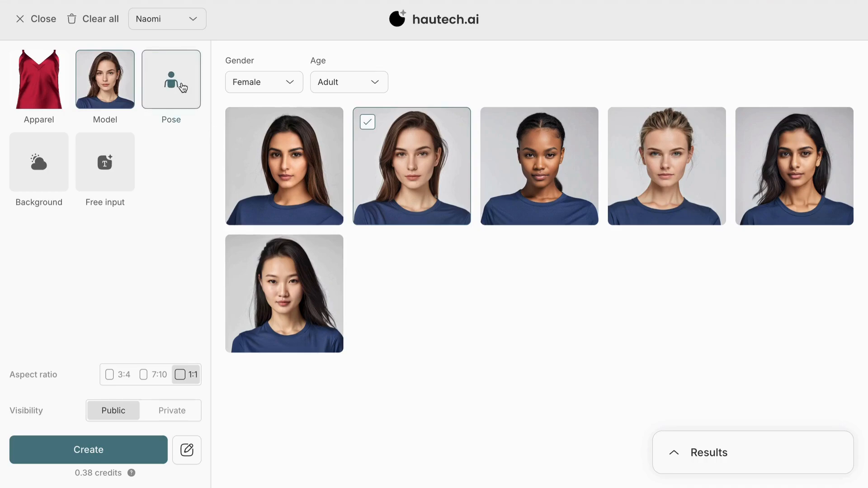
Set the aspect ratio to 3:4 and select the first front-facing pose
left_click(183, 88)
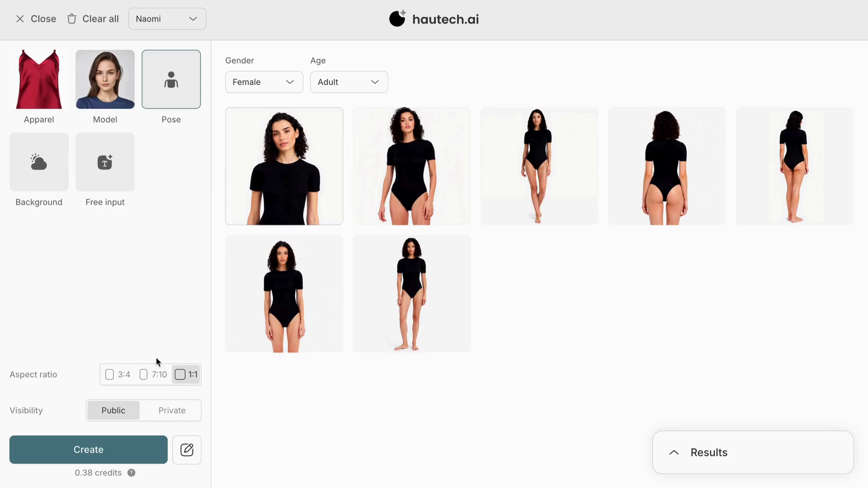
left_click(124, 375)
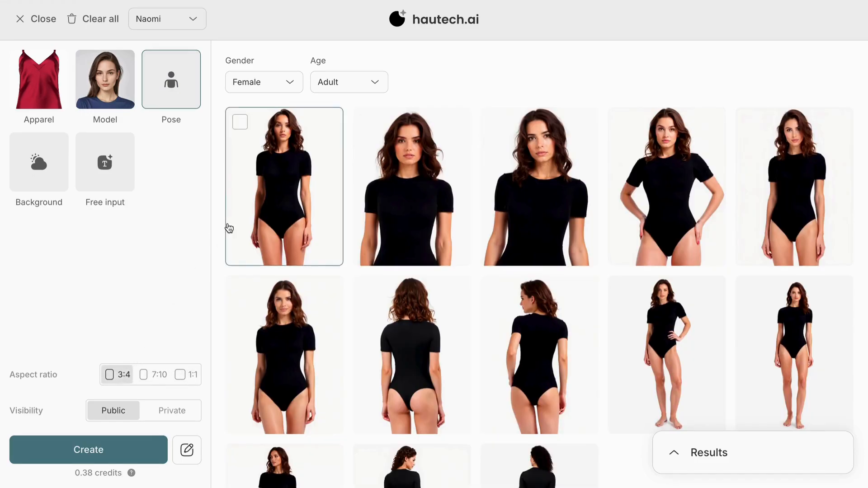
left_click(270, 208)
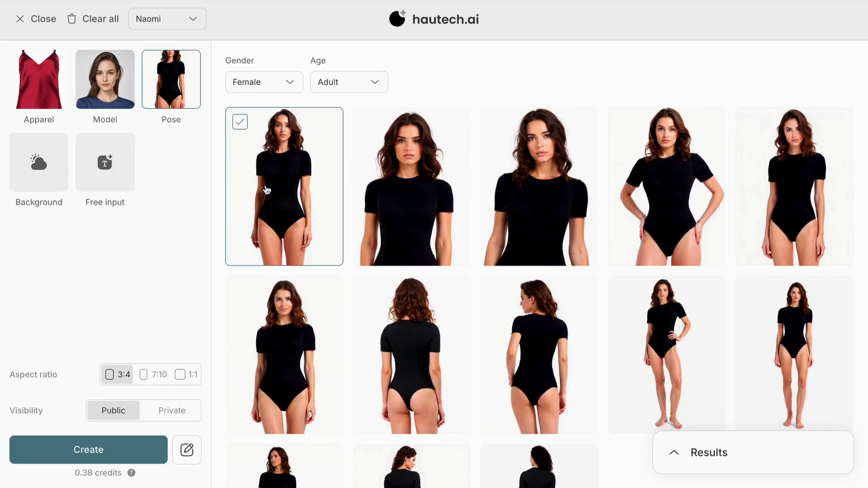
Select the sunset street scene as the background
left_click(53, 163)
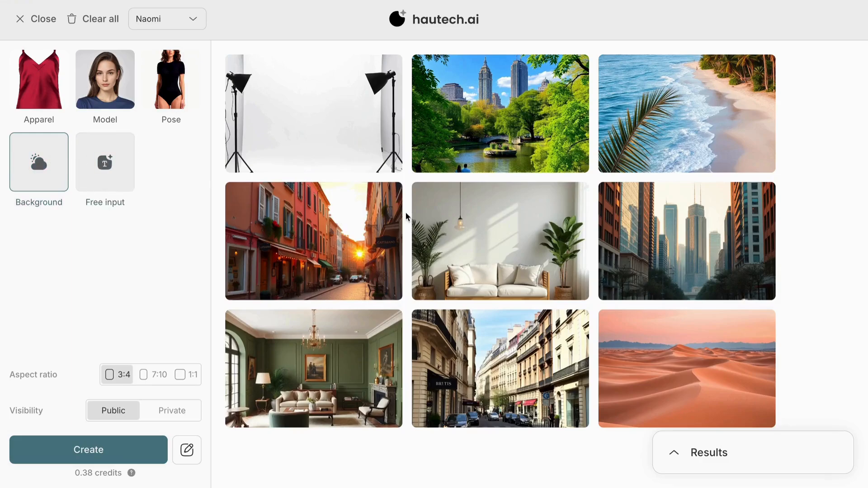
left_click(355, 219)
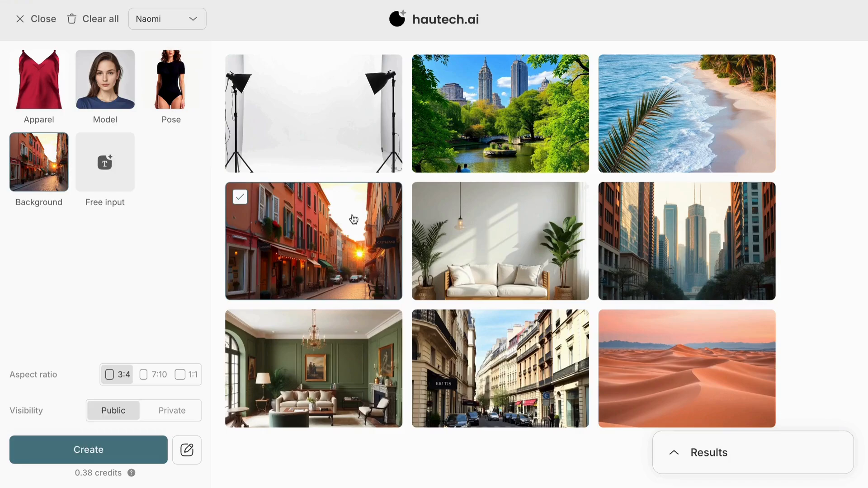
Enter the free-input text prompt "white mini skirt and sun hat"
left_click(105, 162)
left_click(300, 104)
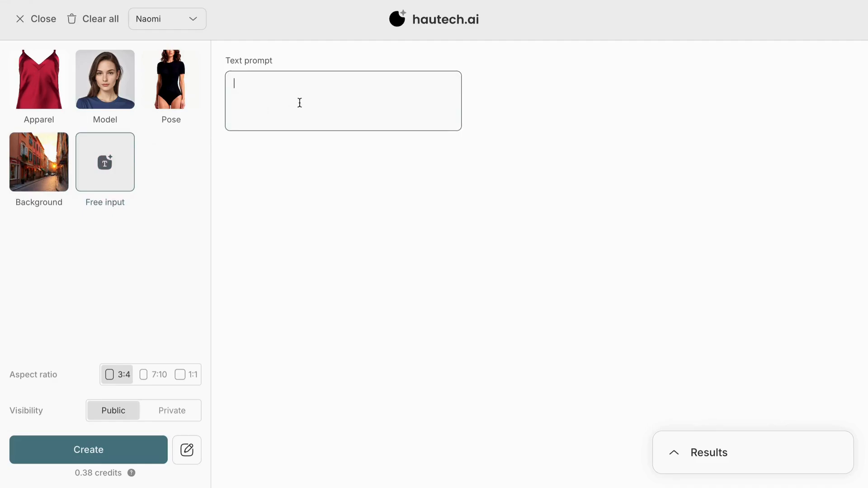
type("white mini skirt and sun")
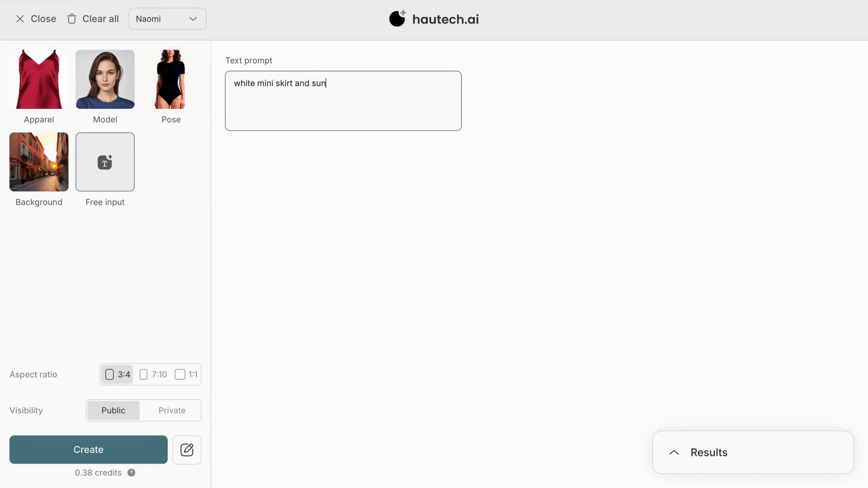
type(" hat")
Run the generation twice with these settings and collapse the results list
left_click(90, 458)
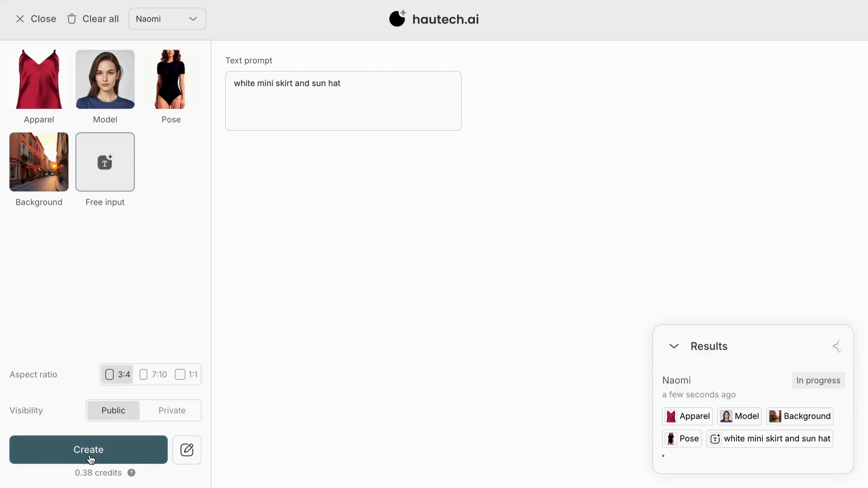
left_click(90, 458)
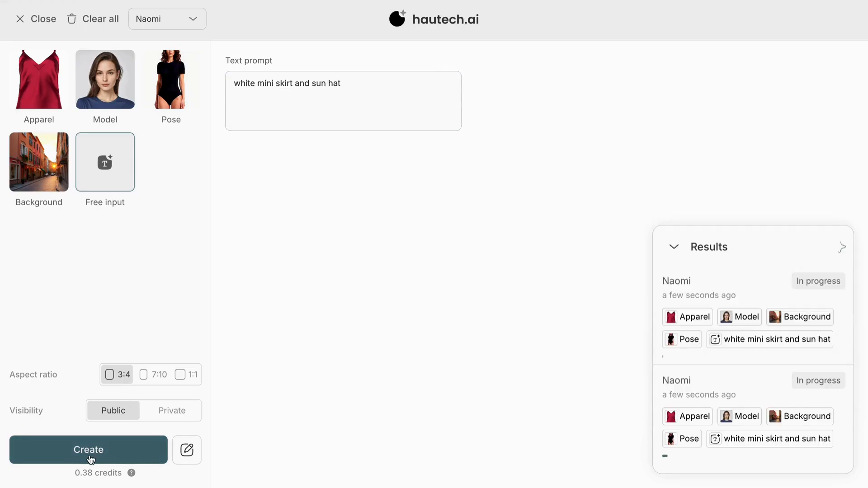
left_click(667, 256)
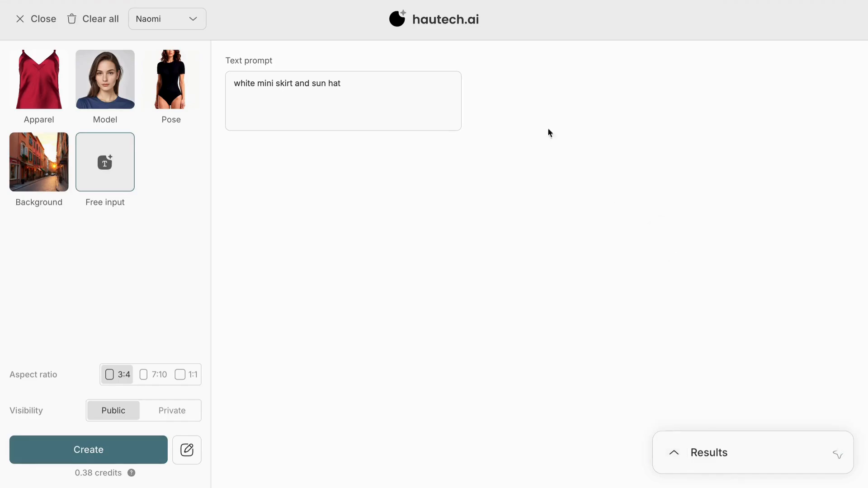
Deselect the chosen model and background, keeping apparel, pose and free input
left_click(127, 68)
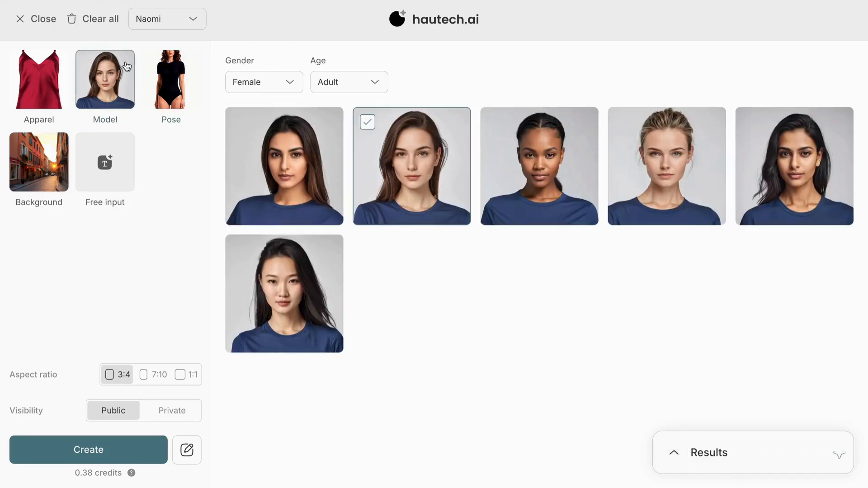
left_click(375, 124)
left_click(39, 162)
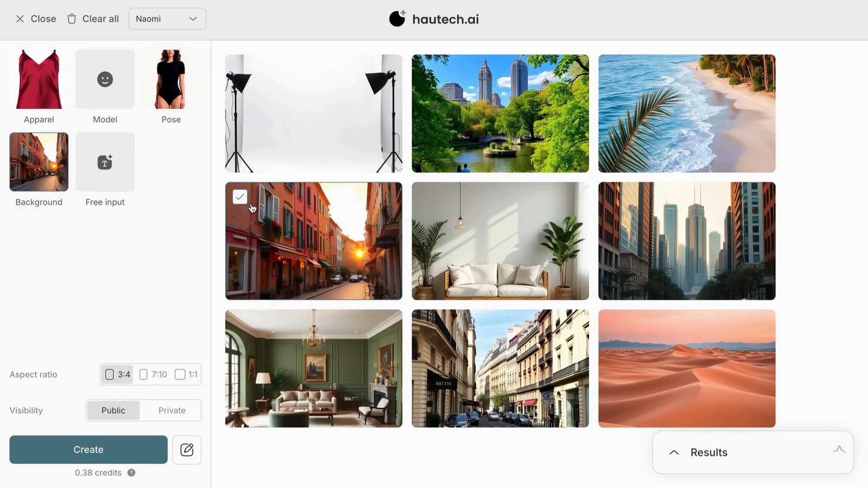
left_click(238, 195)
left_click(122, 164)
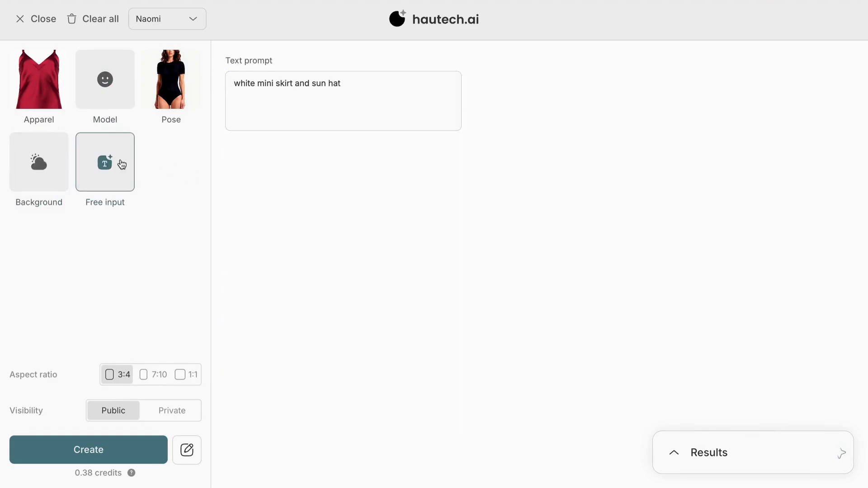
Replace the text prompt with the pasted lifestyle beach description and generate an image
left_click_drag(351, 83, 217, 75)
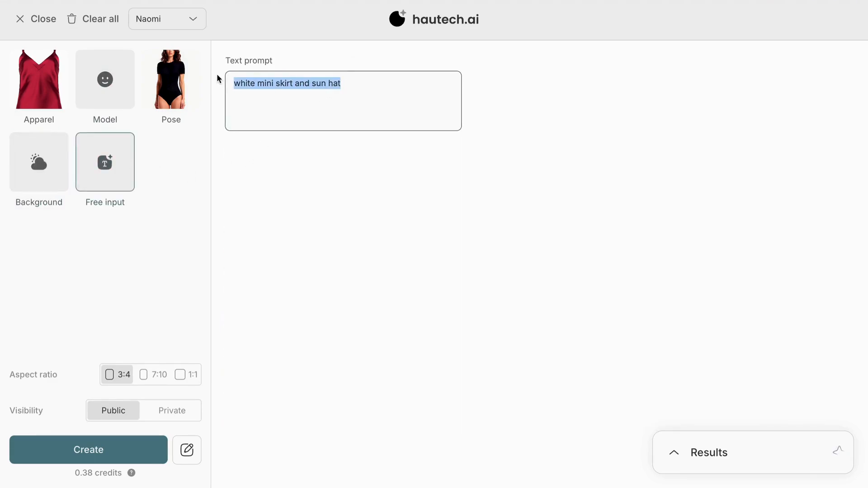
key("BackSpace")
type("Lifestyle, full-body shot, ultra-realistic picture of a natural blonde adult female model. Her long, slightly wavy blonde hair flows gently in the ocean breeze, individual strands visible in fine detail. Her sun-kissed skin glows in the soft warm sunlight, with subtle freckles on her nose and cheeks, and a calm expression with a hint of a smile. She has a slender body and realistic skin texture with soft shadows. Wearing white wide-leg trousers. Background includes gently rolling waves, shimmering wet sand reflecting the sky, and a distant horizon with pastel-colored clouds. Photorealistic, high-resolution image captured with an 85mm lens, cinematic lighting, shallow depth of field, natural and serene atmosphere.")
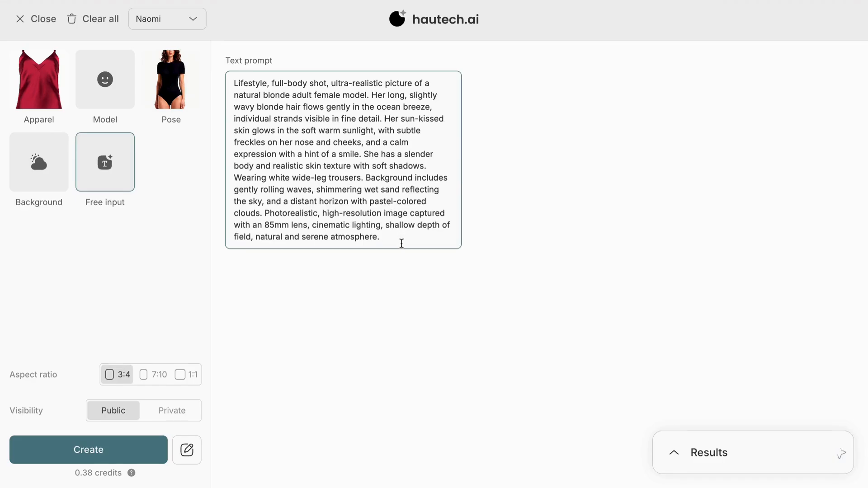
left_click(107, 453)
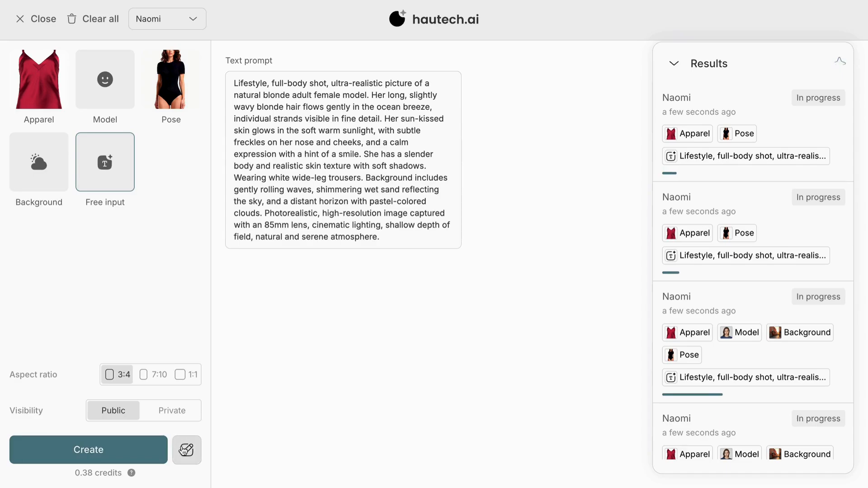
Open the prompt editor and change "relaxed" to "croped" in the camisole description
left_click(191, 452)
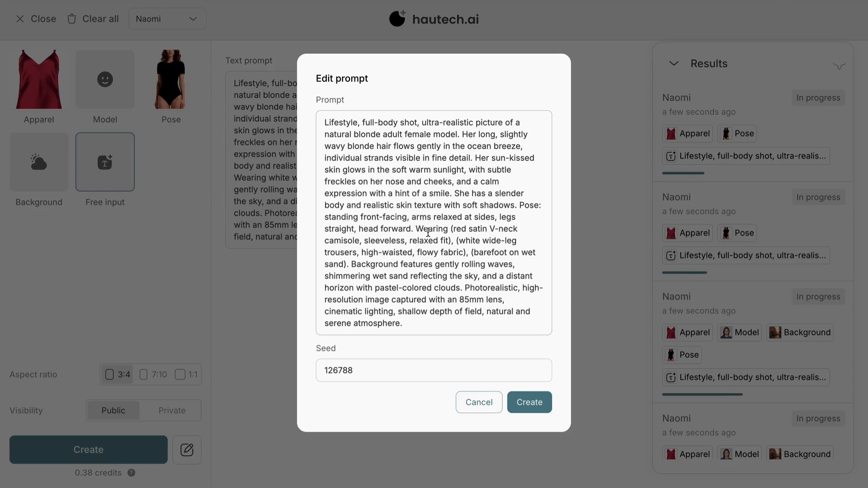
left_click_drag(416, 229, 455, 242)
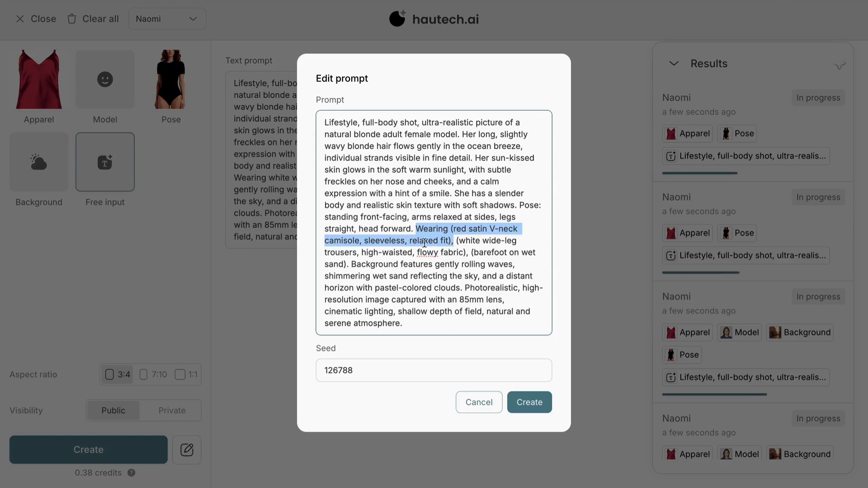
left_click(433, 242)
left_click_drag(438, 242, 410, 242)
type("croped")
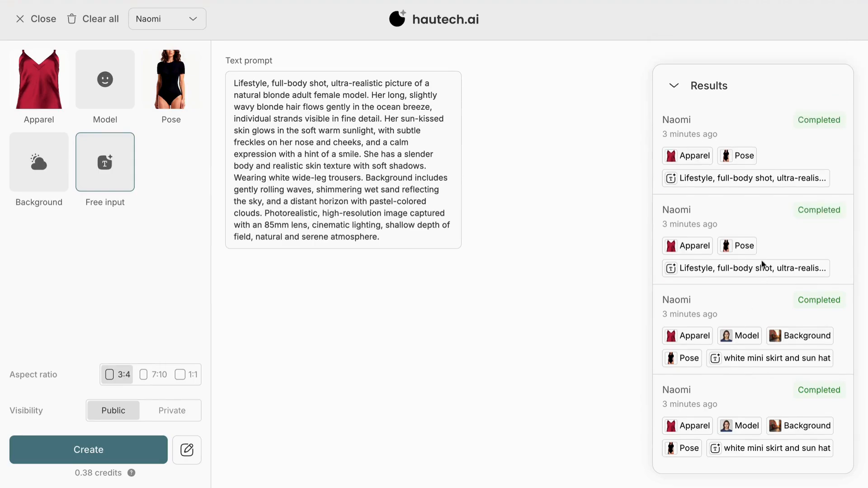
Open the generated street image with the sun hat to inspect its details
left_click(765, 236)
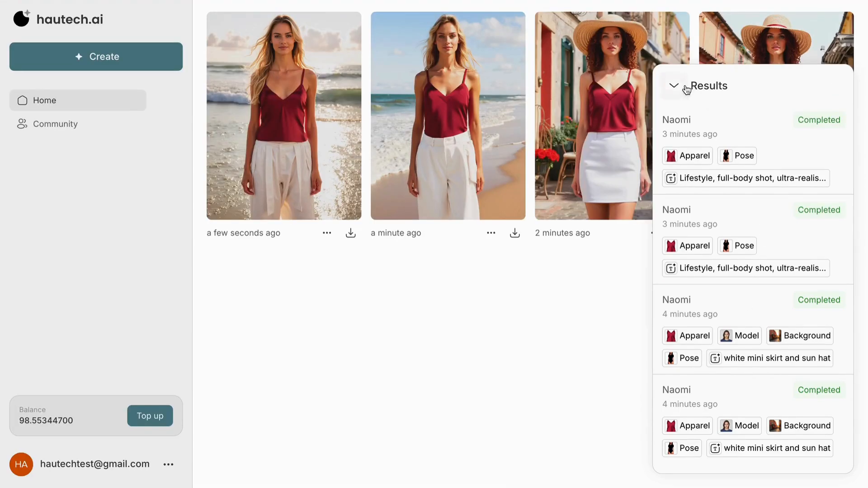
left_click(683, 86)
left_click(719, 110)
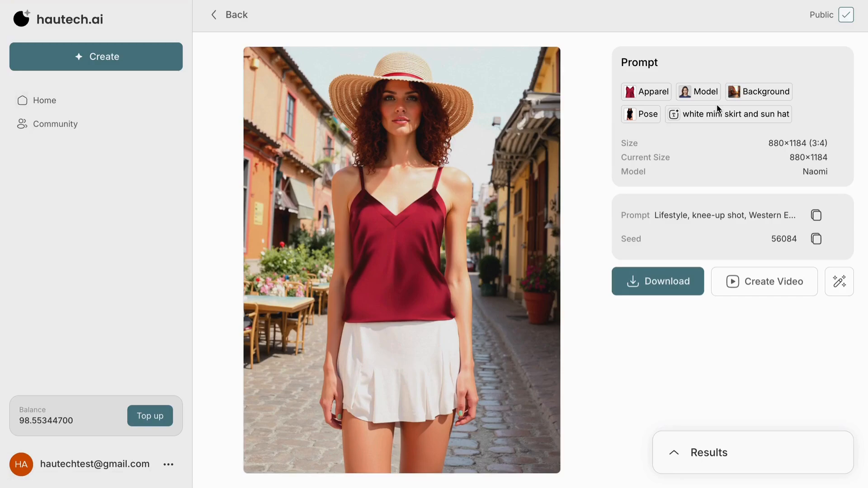
Create a video from the first beach image using the Zoom In motion
left_click(237, 17)
left_click(246, 40)
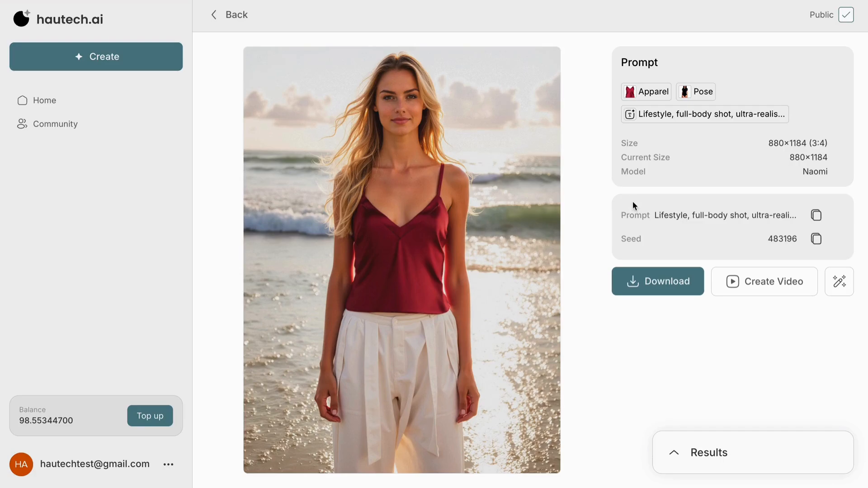
left_click(752, 283)
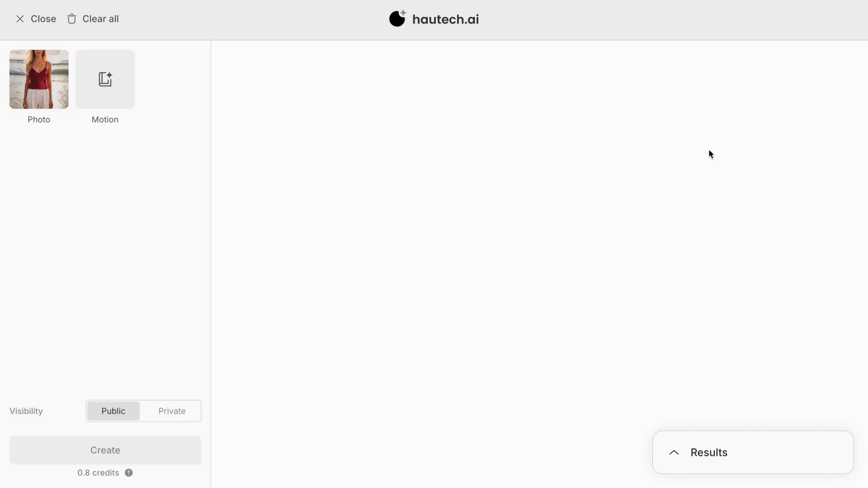
left_click(119, 82)
left_click(263, 139)
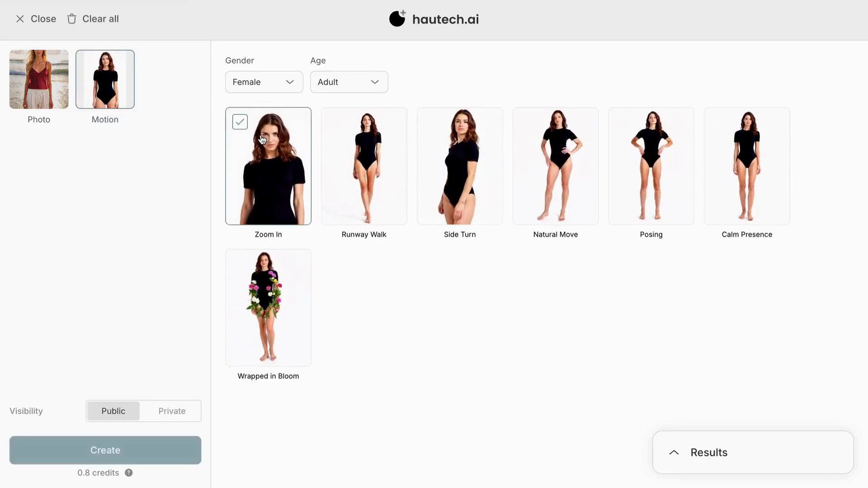
left_click(84, 449)
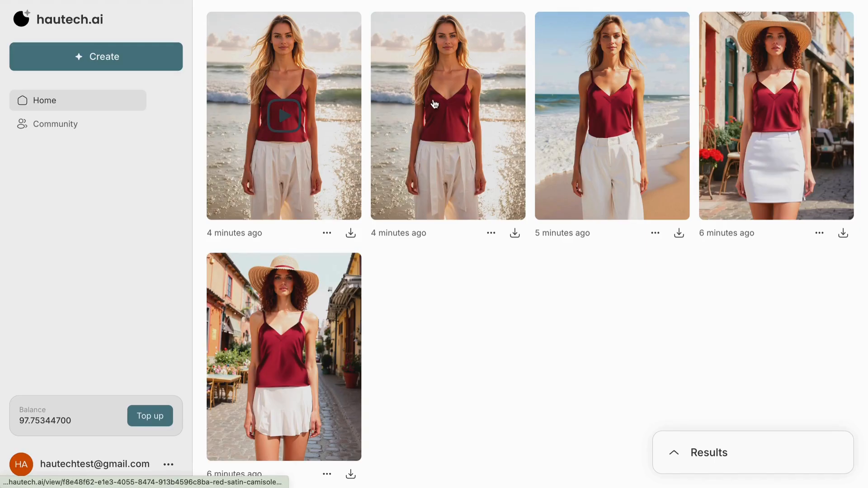
Open the new Zoom In video to play it
left_click(285, 126)
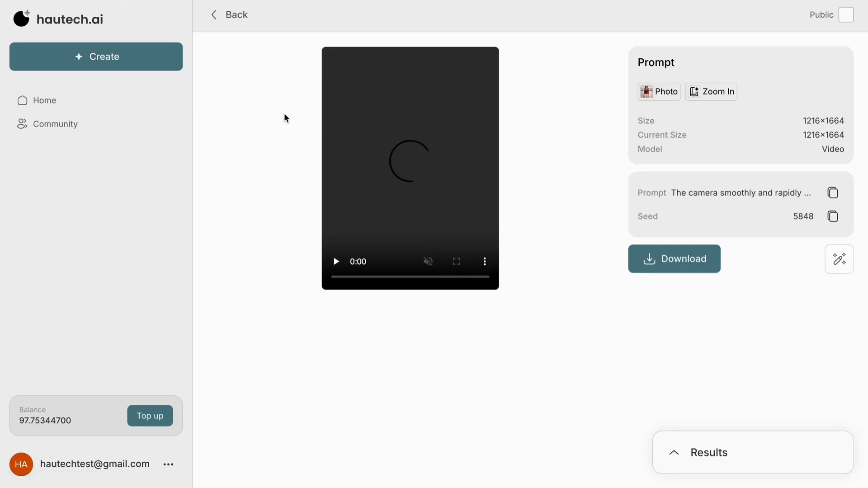